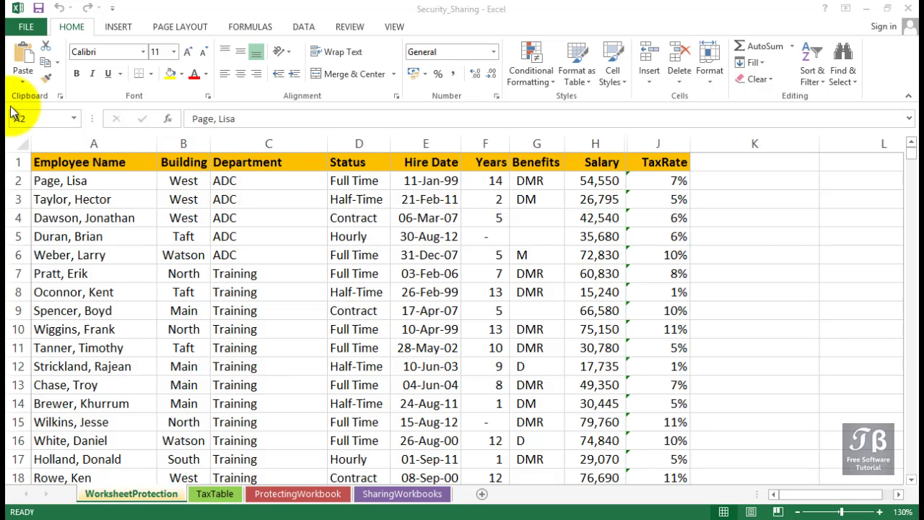
Select cell A2, scroll through the employee table, then select the TaxRate header J1.
{"action": "left_click", "coordinate": [126, 179]}
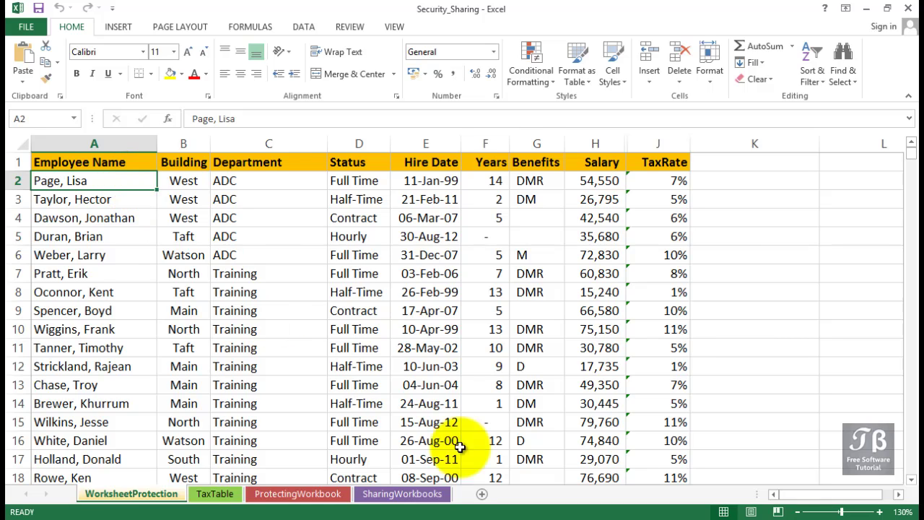
{"action": "scroll", "coordinate": [650, 387], "scroll_direction": "down", "scroll_amount": 2}
{"action": "scroll", "coordinate": [649, 386], "scroll_direction": "down", "scroll_amount": 3}
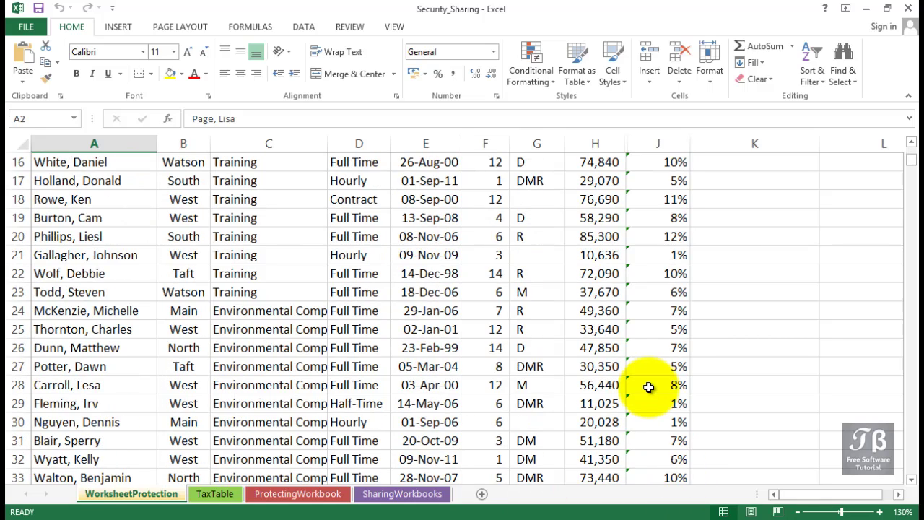
{"action": "scroll", "coordinate": [649, 386], "scroll_direction": "up", "scroll_amount": 5}
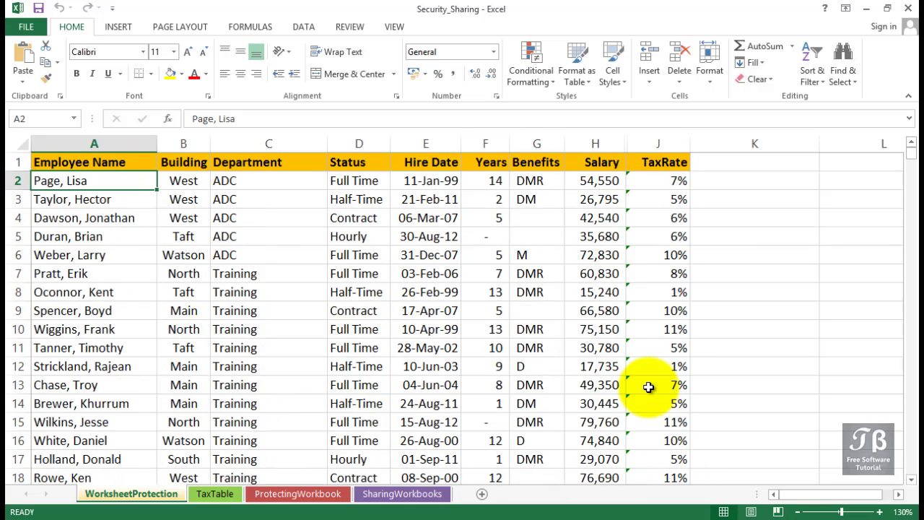
{"action": "left_click", "coordinate": [665, 161]}
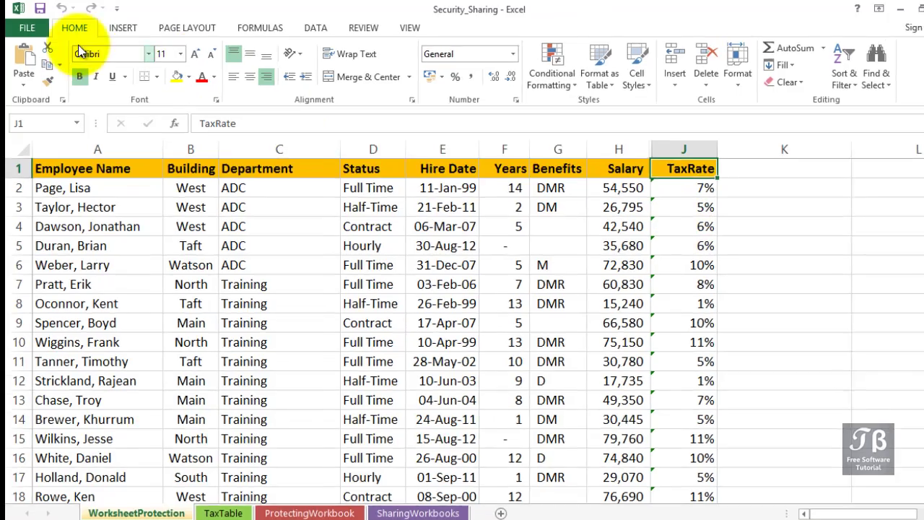
Open the Save As dialog for Security_Sharing in Exercise Files and expand the Tools list.
{"action": "left_click", "coordinate": [26, 27]}
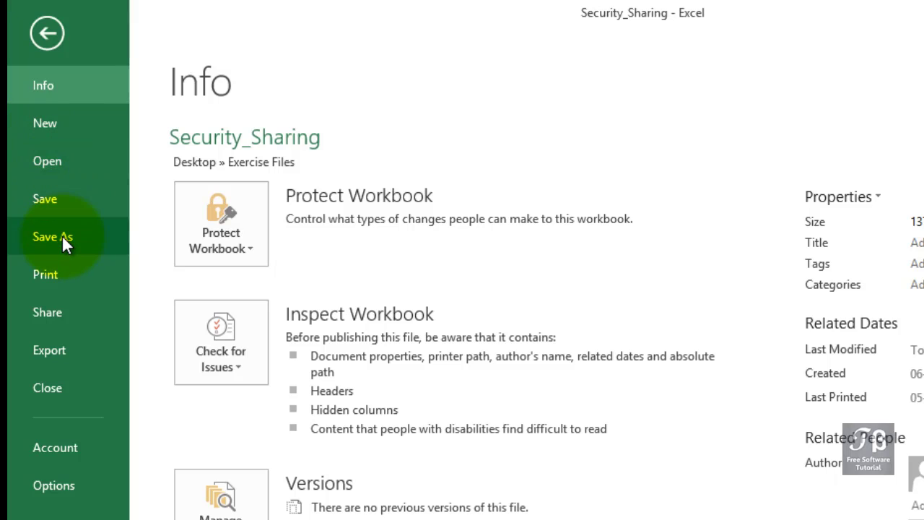
{"action": "left_click", "coordinate": [62, 239]}
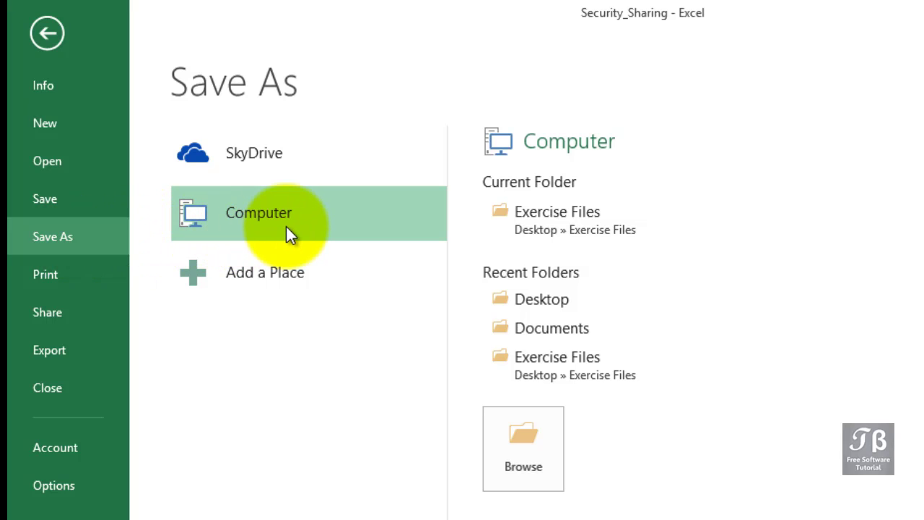
{"action": "left_click", "coordinate": [544, 421]}
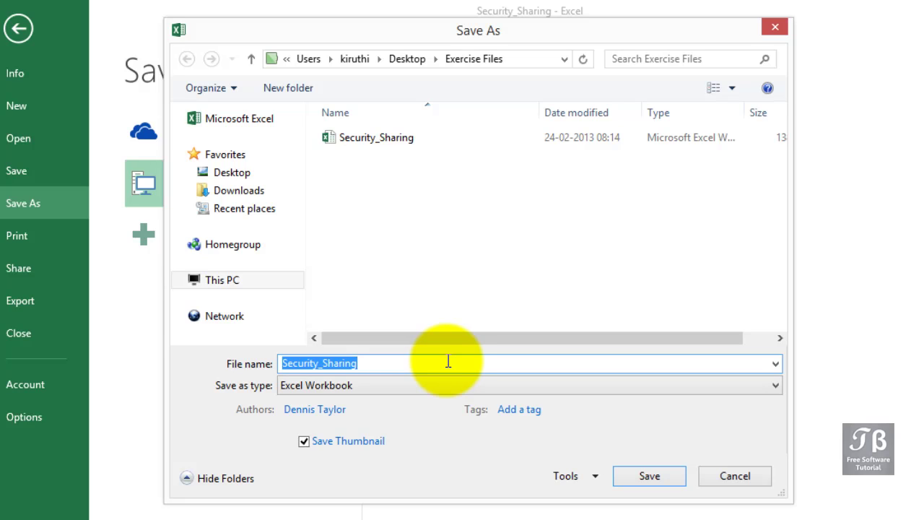
{"action": "left_click", "coordinate": [597, 478]}
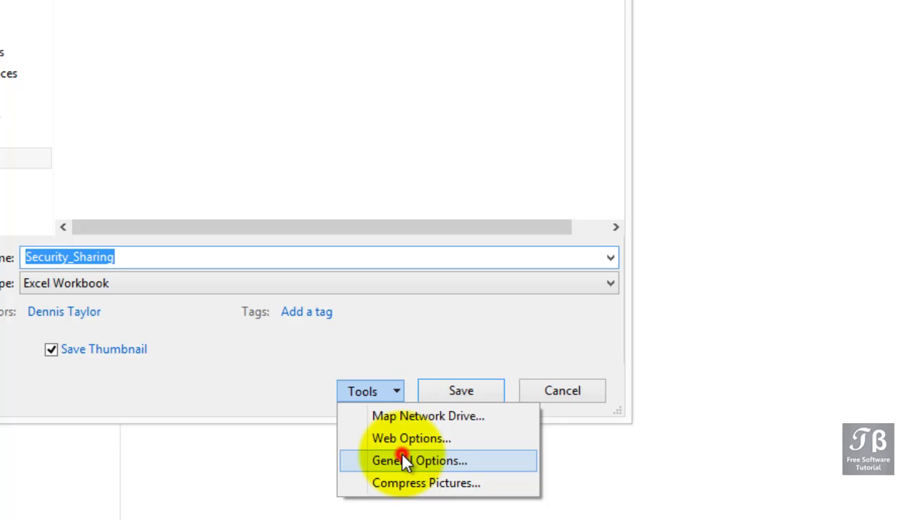
Set and confirm a password to open in General Options, then replace the existing Security_Sharing file.
{"action": "left_click", "coordinate": [402, 460]}
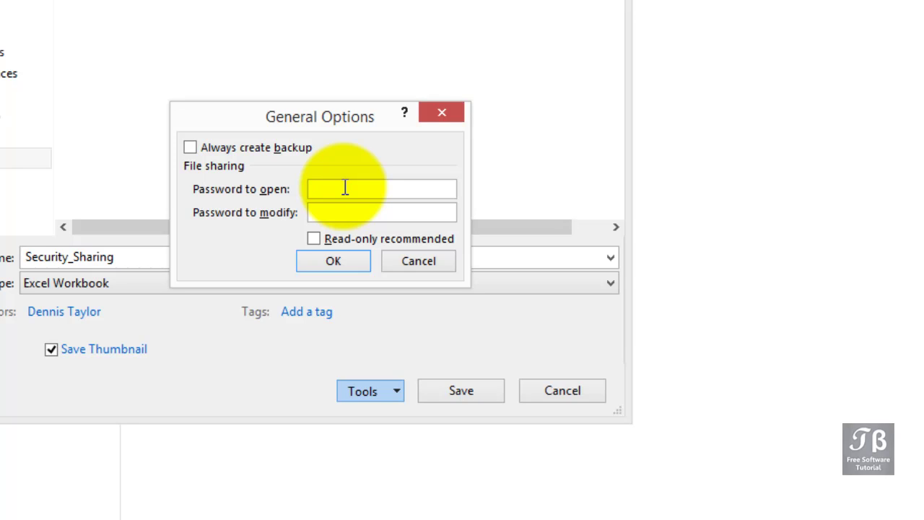
{"action": "type", "text": "ab"}
{"action": "left_click", "coordinate": [332, 260]}
{"action": "type", "text": "•••••"}
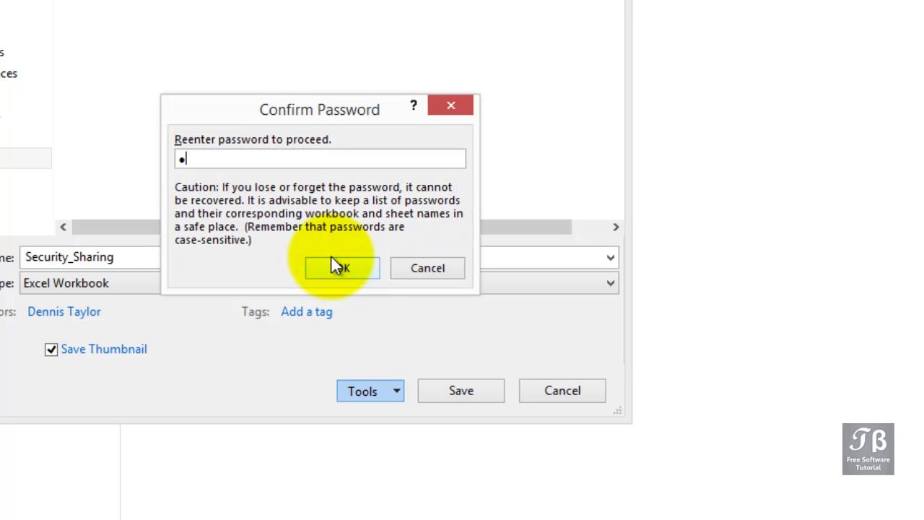
{"action": "type", "text": "•••••••••••"}
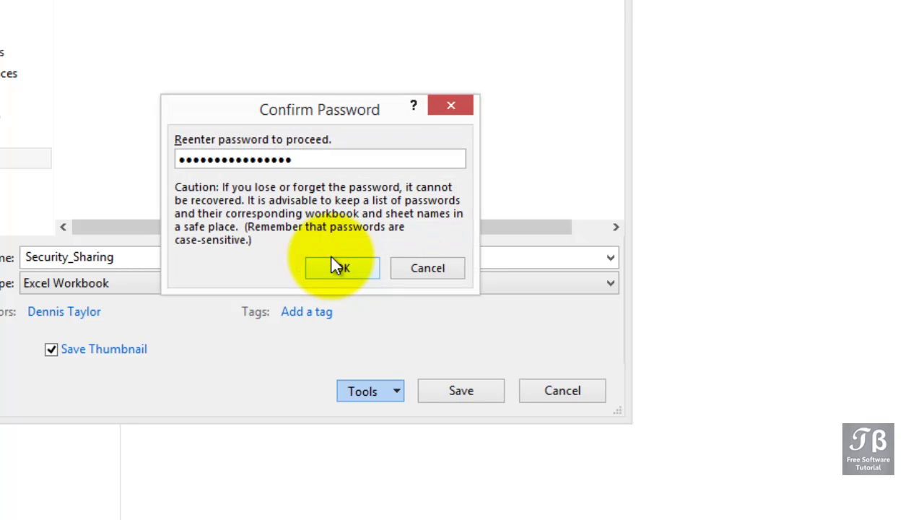
{"action": "left_click_drag", "start_coordinate": [317, 159], "coordinate": [160, 180]}
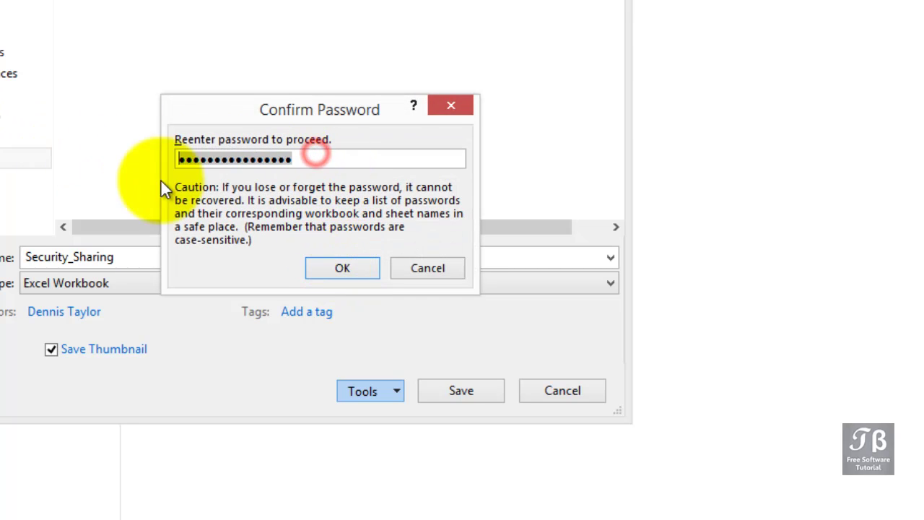
{"action": "type", "text": "••"}
{"action": "left_click", "coordinate": [330, 269]}
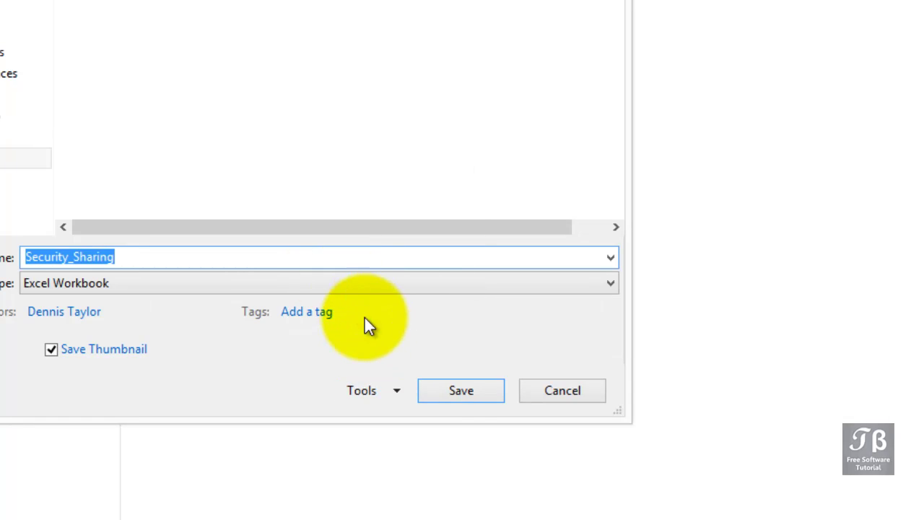
{"action": "left_click", "coordinate": [450, 395]}
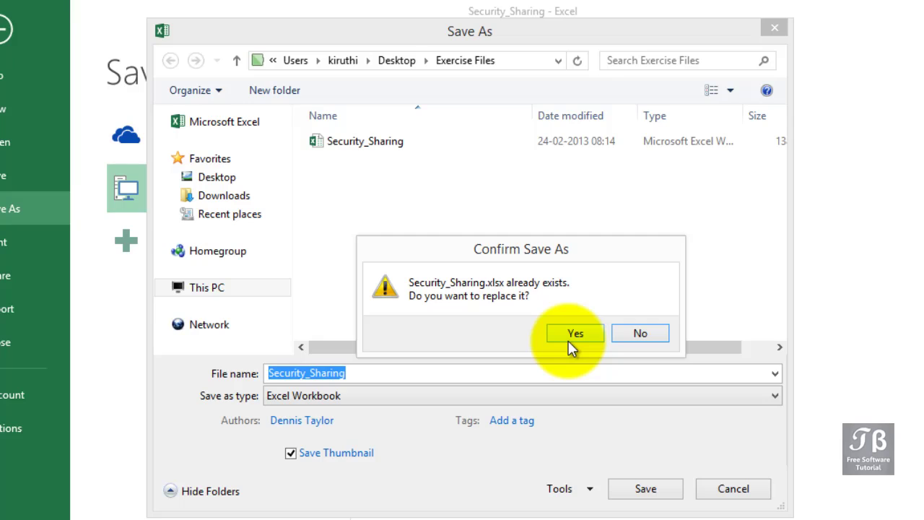
{"action": "left_click", "coordinate": [570, 339]}
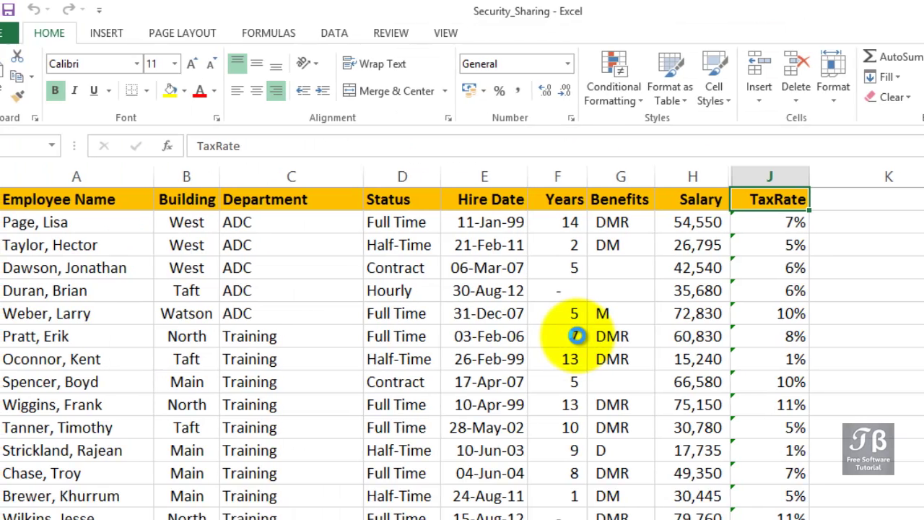
Close Security_Sharing, then reopen it from Recent Workbooks by entering its open password.
{"action": "left_click", "coordinate": [29, 31]}
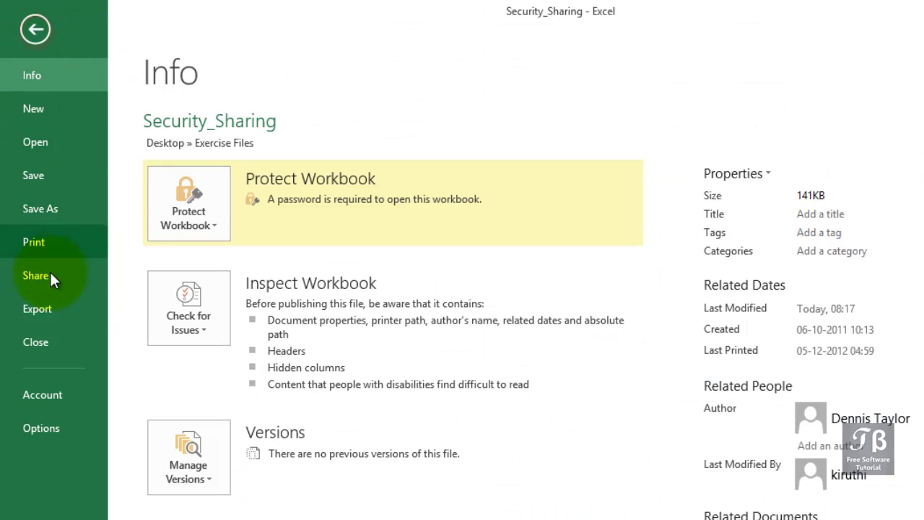
{"action": "left_click", "coordinate": [37, 331]}
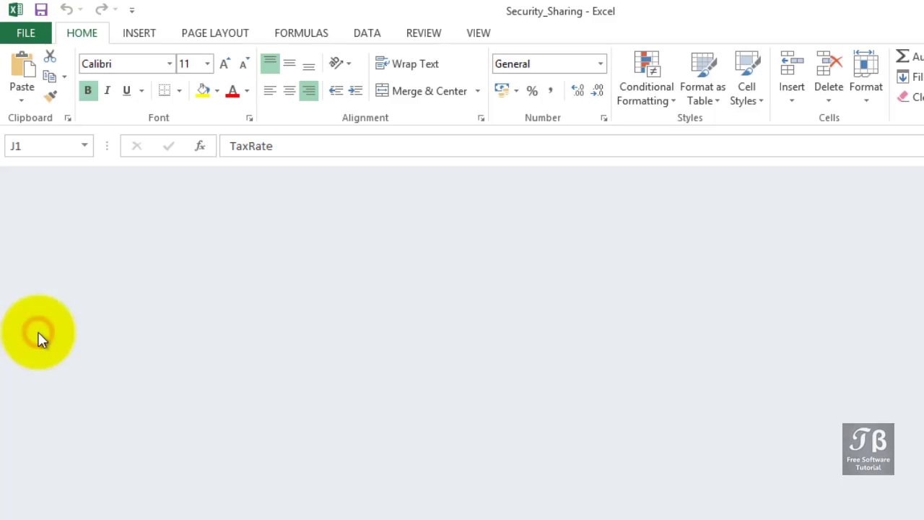
{"action": "left_click", "coordinate": [33, 33]}
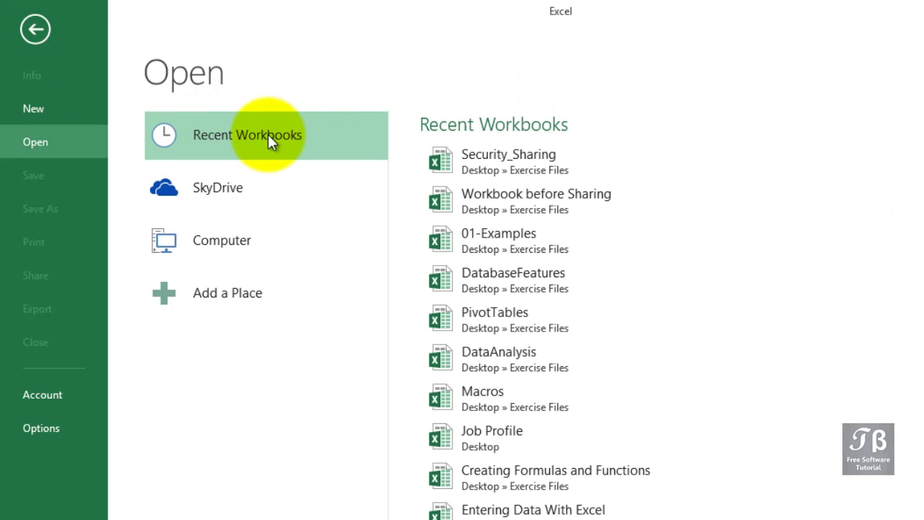
{"action": "left_click", "coordinate": [499, 173]}
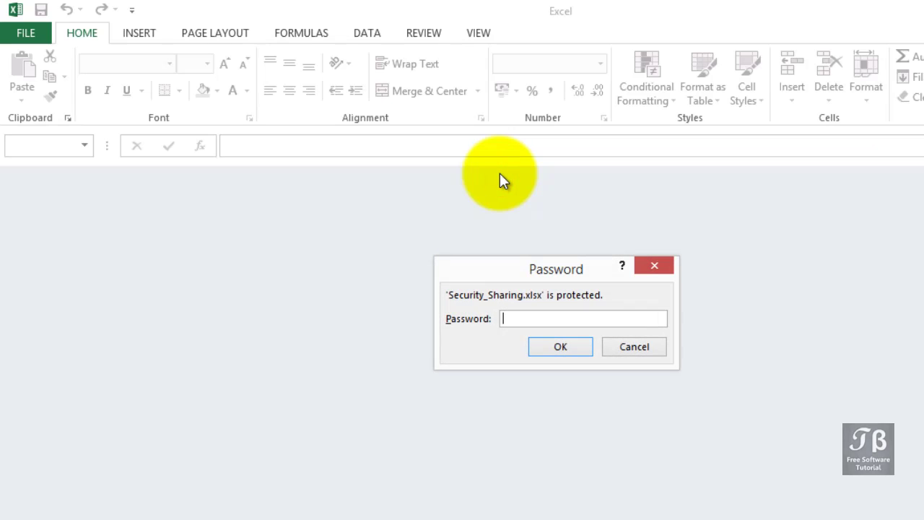
{"action": "type", "text": "12"}
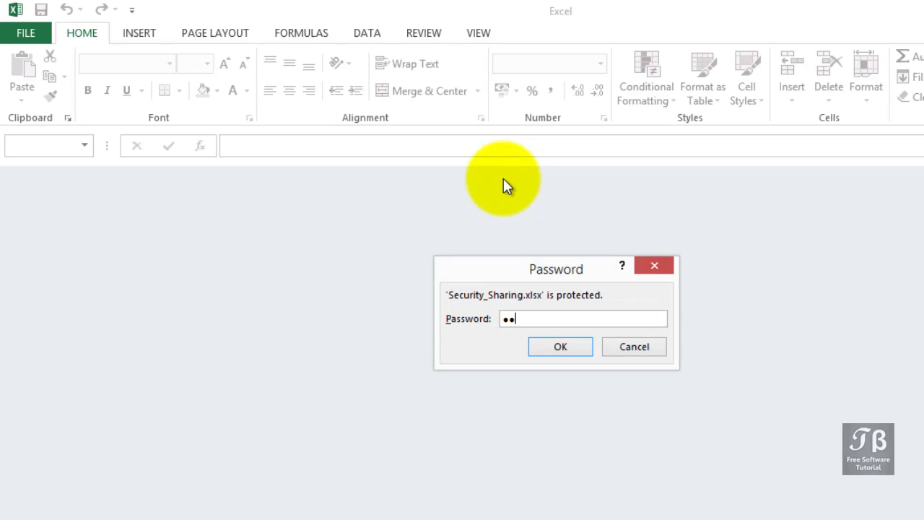
{"action": "left_click", "coordinate": [561, 347]}
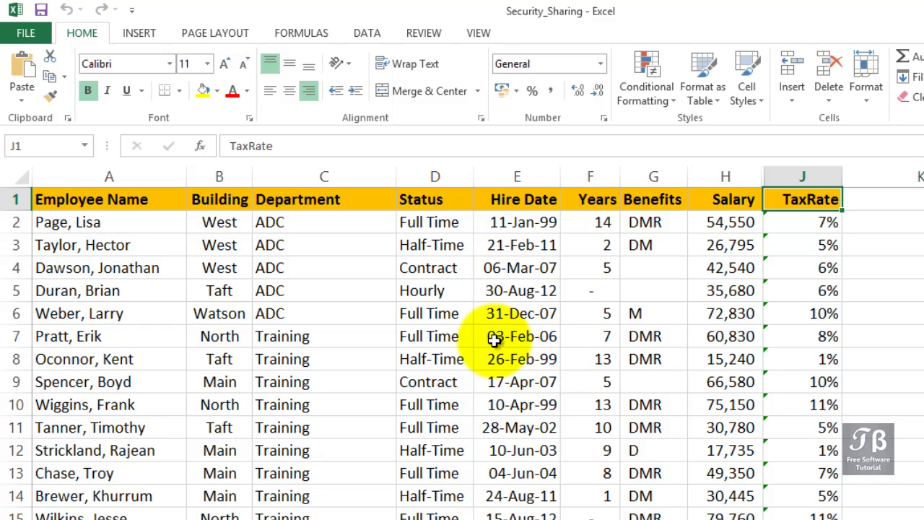
Open General Options from the Save As Tools list and clear the password to open.
{"action": "left_click", "coordinate": [31, 31]}
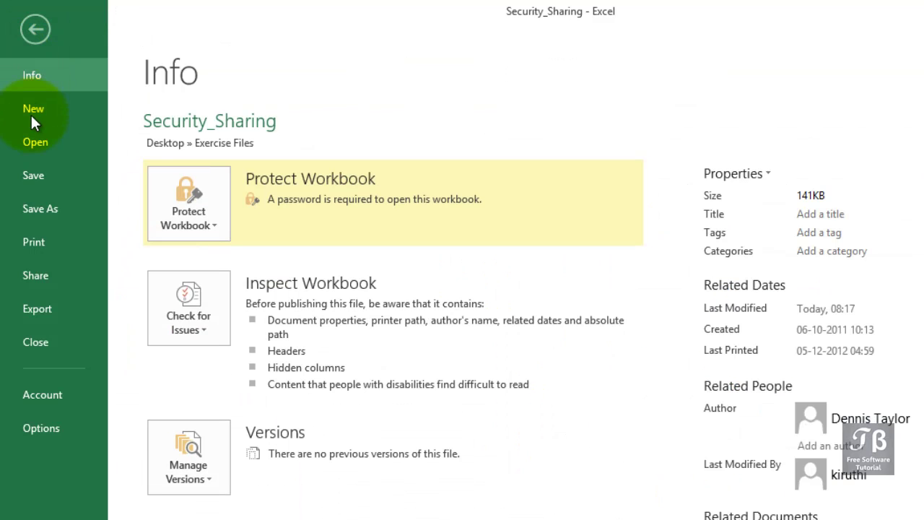
{"action": "left_click", "coordinate": [43, 214]}
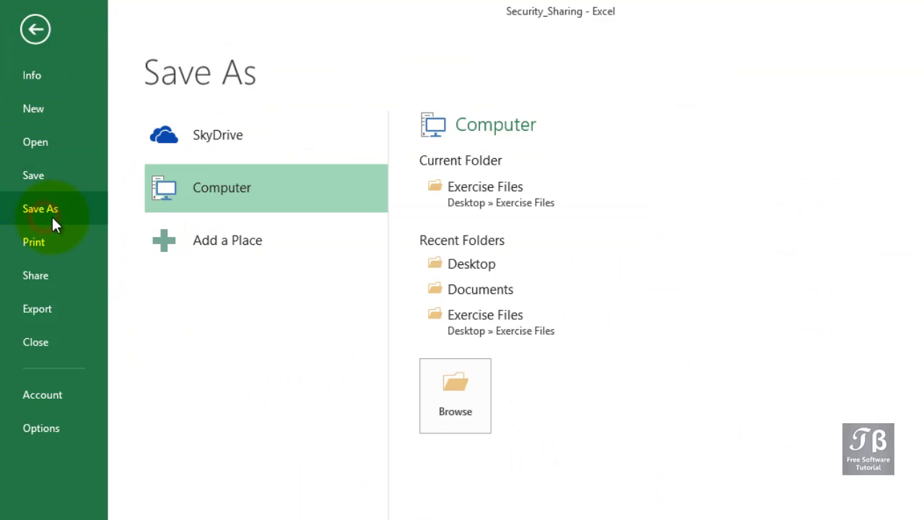
{"action": "left_click", "coordinate": [447, 374]}
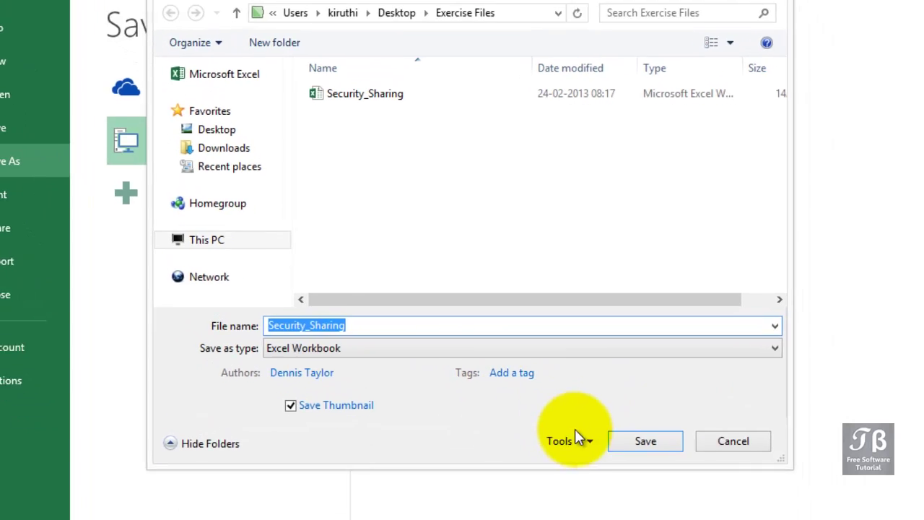
{"action": "left_click", "coordinate": [626, 491]}
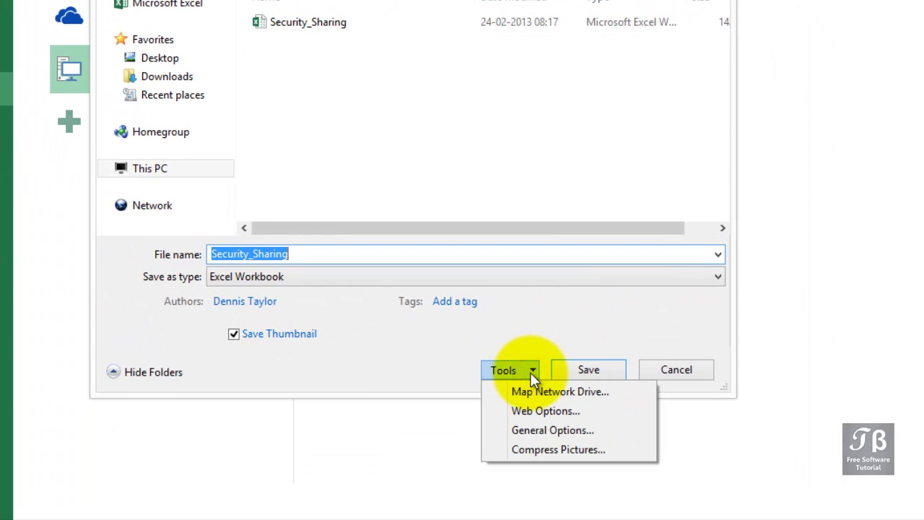
{"action": "left_click", "coordinate": [536, 429]}
{"action": "type", "text": "ab"}
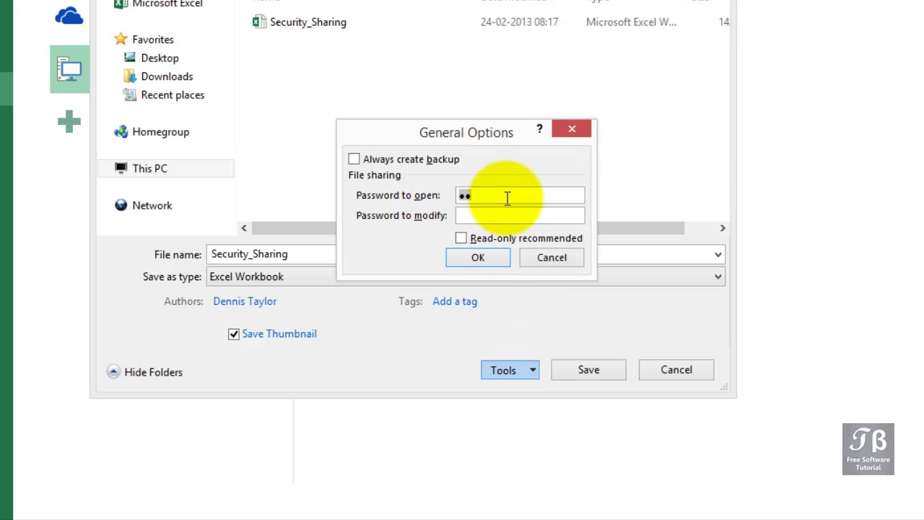
{"action": "key", "text": "BackSpace"}
{"action": "key", "text": "BackSpace"}
Set and confirm a password to modify, then save over the existing Security_Sharing file.
{"action": "left_click", "coordinate": [504, 215]}
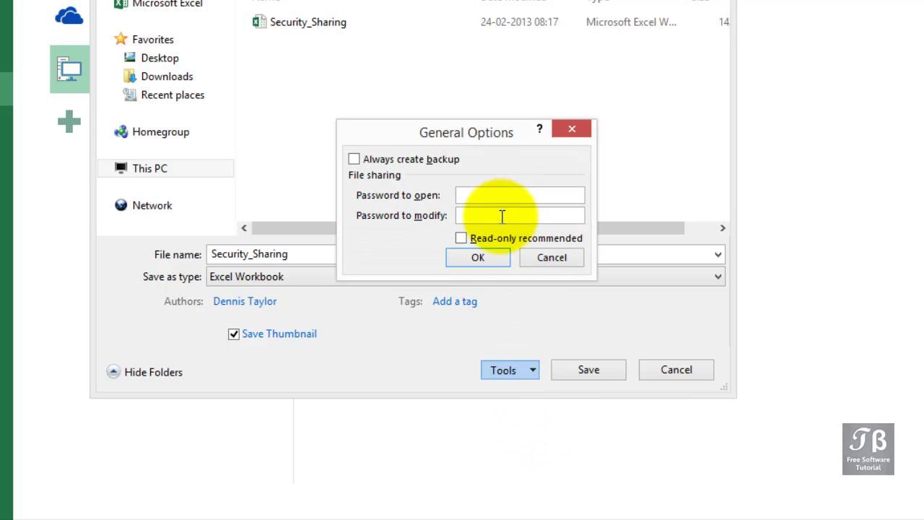
{"action": "left_click", "coordinate": [502, 216]}
{"action": "type", "text": "ab"}
{"action": "left_click", "coordinate": [483, 257]}
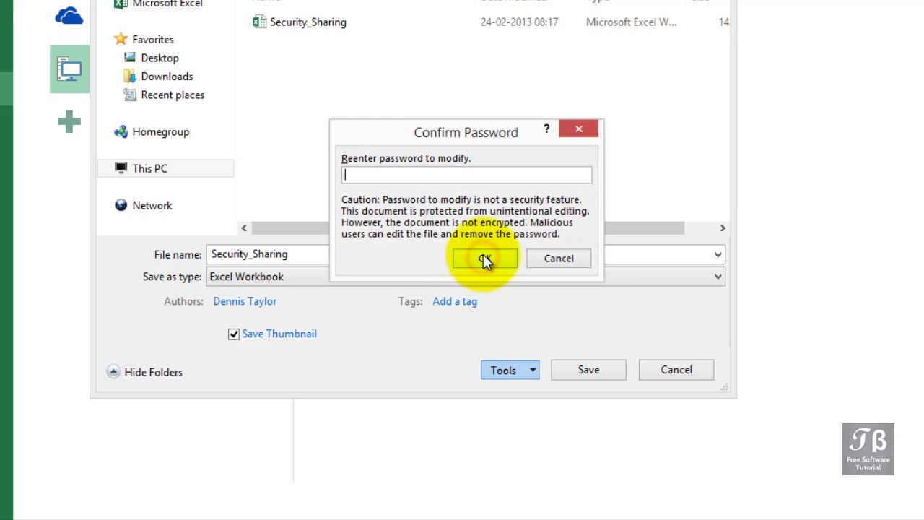
{"action": "type", "text": "ab"}
{"action": "left_click", "coordinate": [485, 261]}
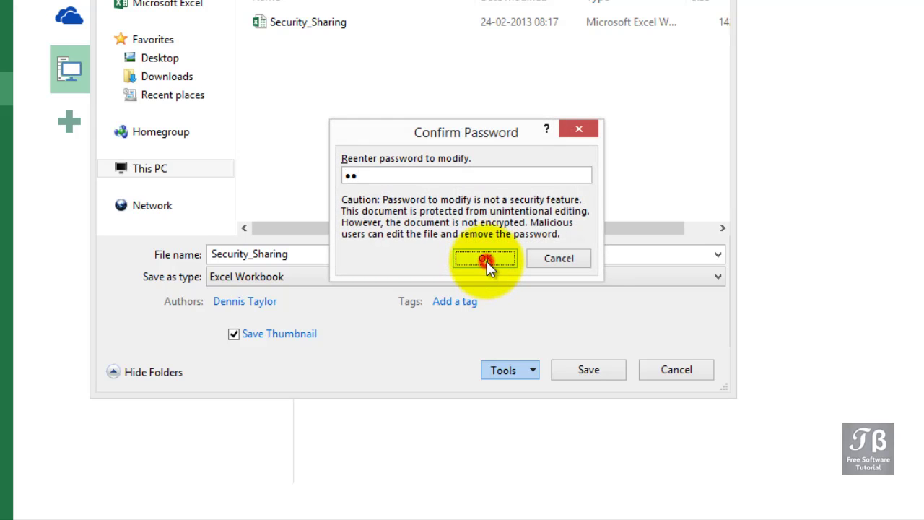
{"action": "left_click", "coordinate": [571, 368]}
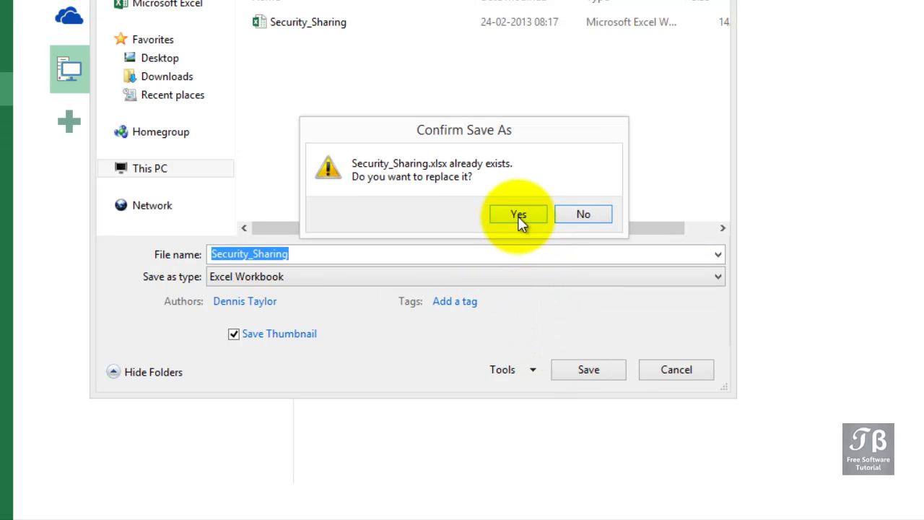
{"action": "left_click", "coordinate": [518, 216]}
{"action": "key", "text": "Escape"}
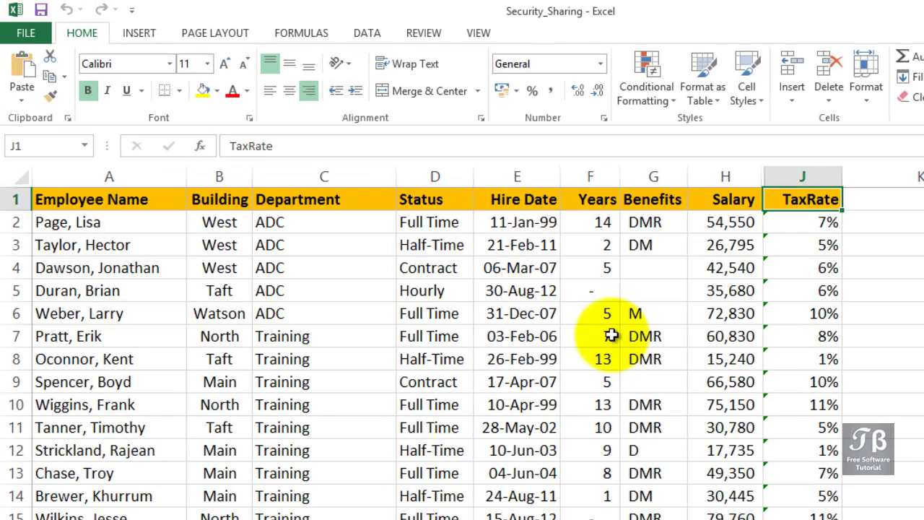
Close Security_Sharing and reopen it from Recent Workbooks as Read Only, skipping the modify password.
{"action": "left_click", "coordinate": [40, 33]}
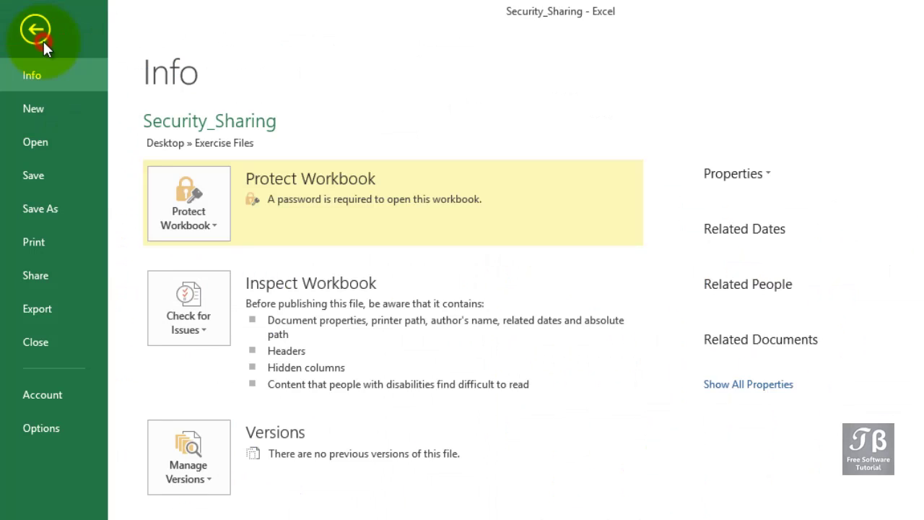
{"action": "left_click", "coordinate": [51, 341]}
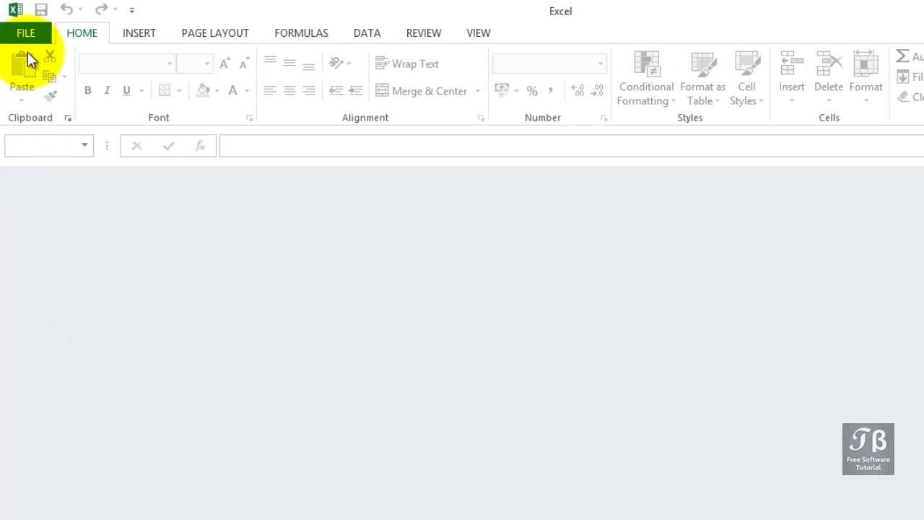
{"action": "left_click", "coordinate": [27, 30]}
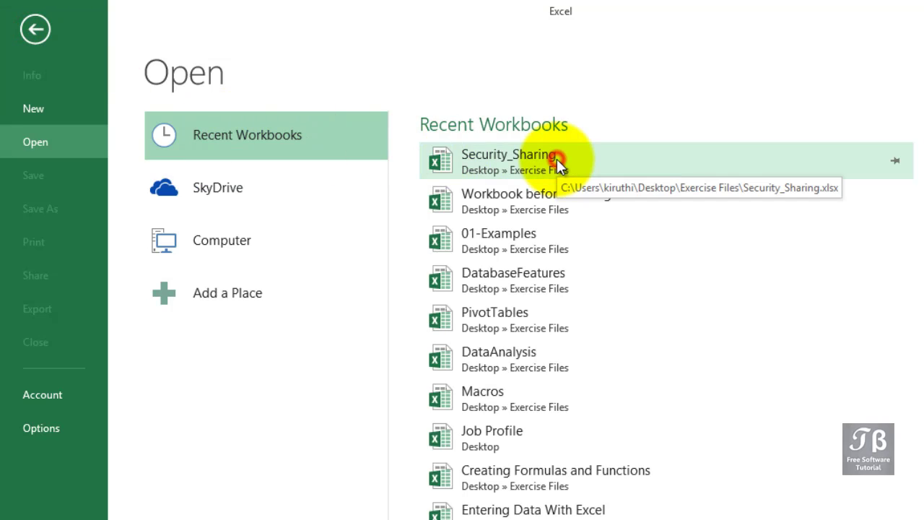
{"action": "left_click", "coordinate": [556, 159]}
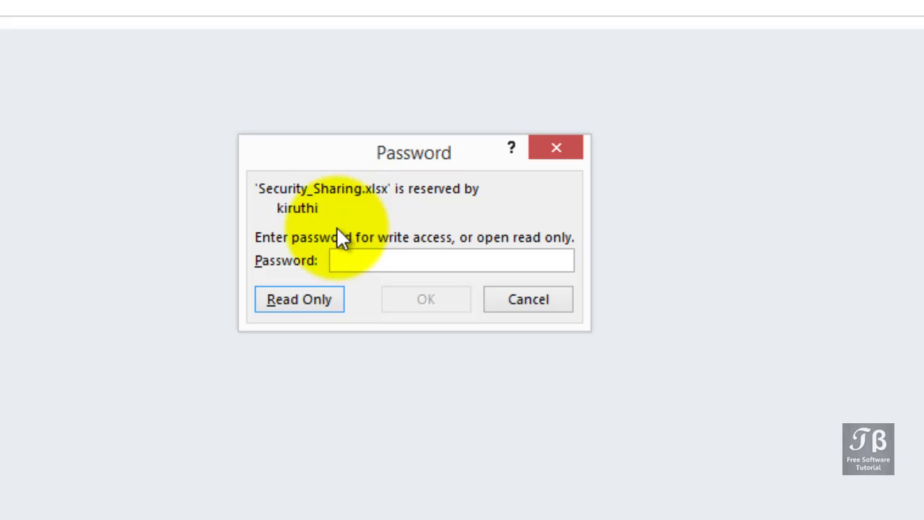
{"action": "left_click", "coordinate": [288, 302]}
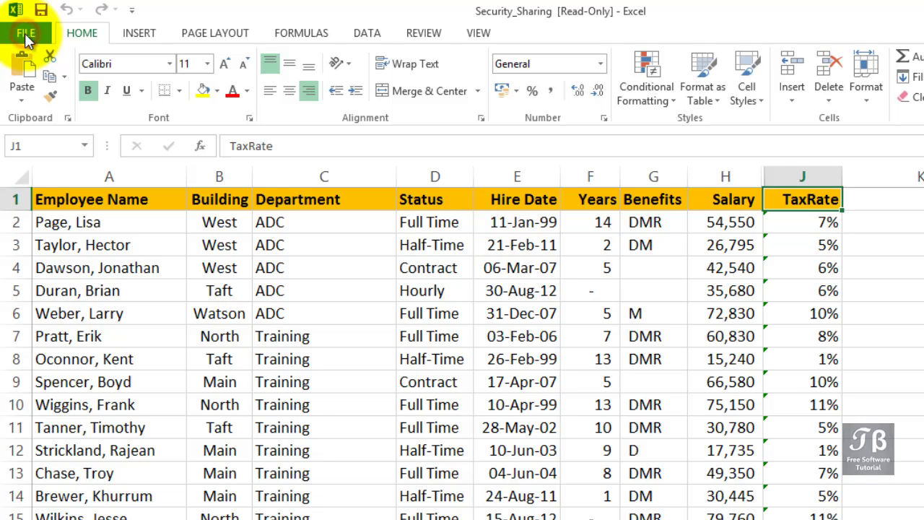
Start a Save As via Browse and open General Options from the Tools list.
{"action": "left_click", "coordinate": [25, 35]}
{"action": "left_click", "coordinate": [62, 204]}
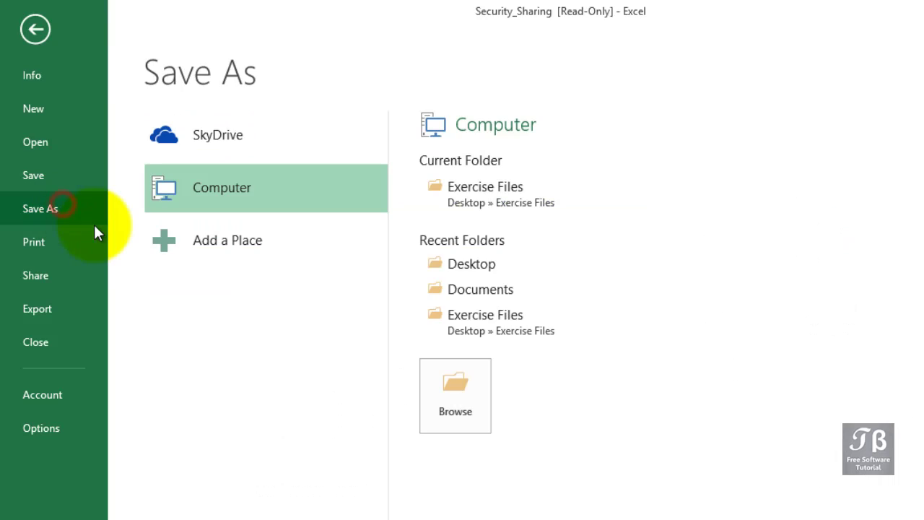
{"action": "left_click", "coordinate": [443, 397]}
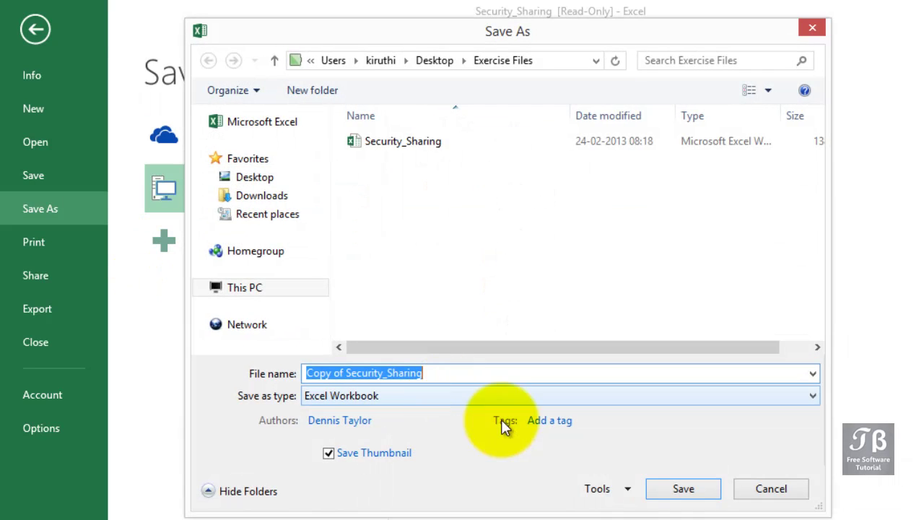
{"action": "left_click", "coordinate": [619, 489]}
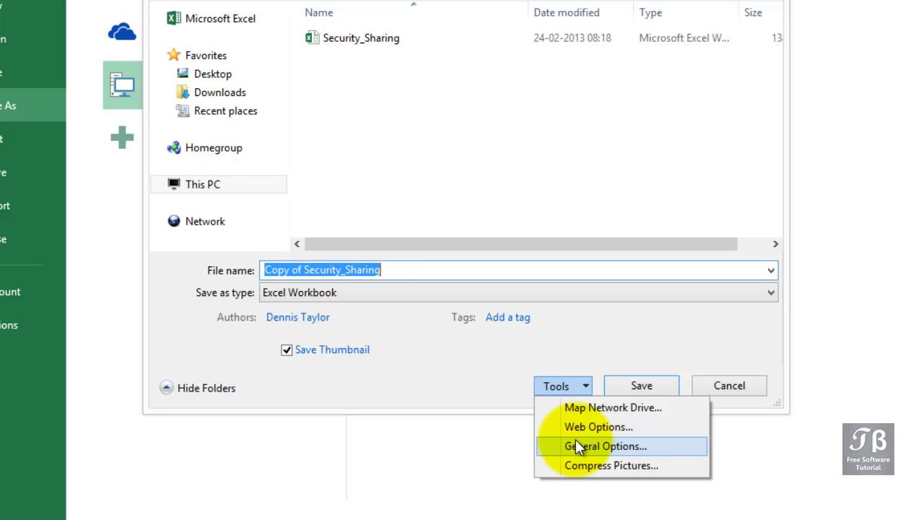
{"action": "left_click", "coordinate": [576, 441]}
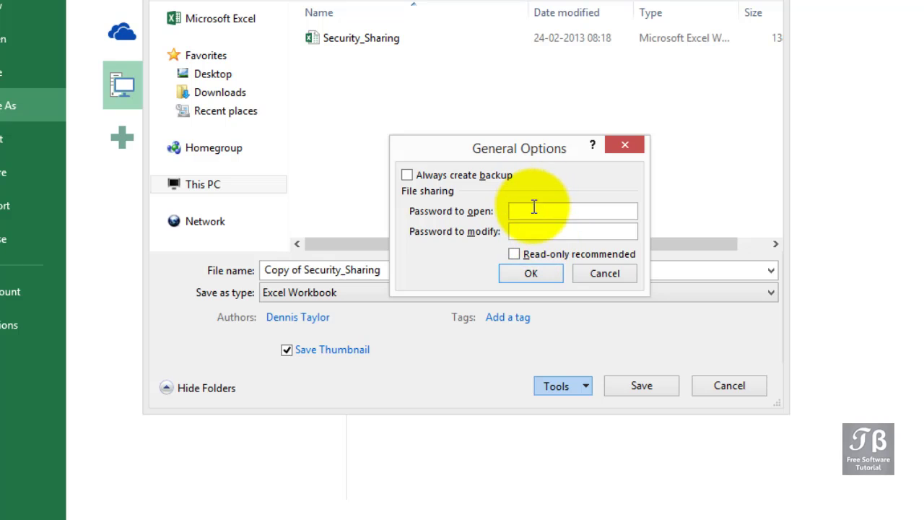
Enter and confirm both open and modify passwords, then save Copy of Security_Sharing.
{"action": "left_click", "coordinate": [533, 208]}
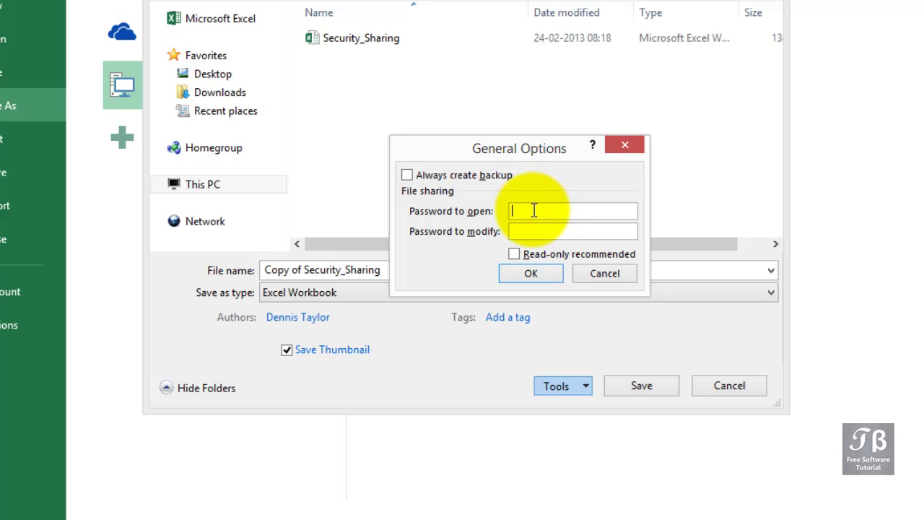
{"action": "type", "text": "ab"}
{"action": "left_click", "coordinate": [535, 233]}
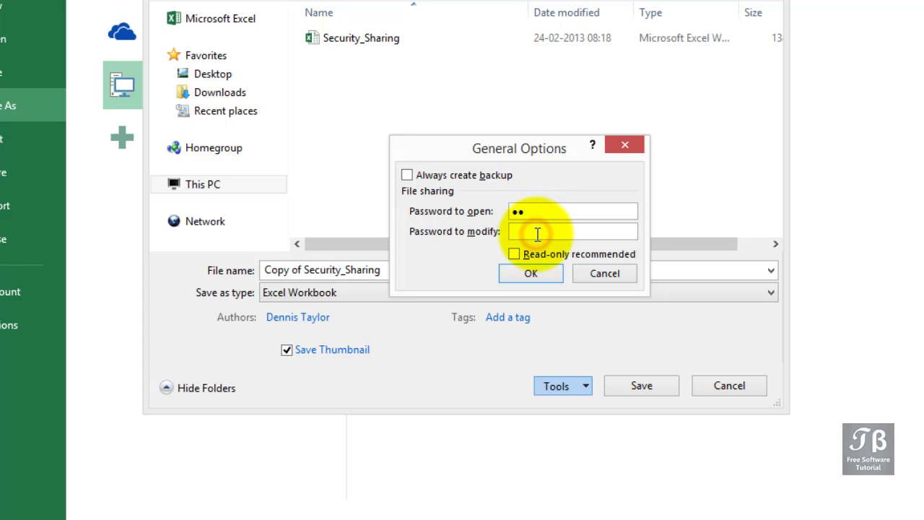
{"action": "type", "text": "ab"}
{"action": "left_click", "coordinate": [532, 278]}
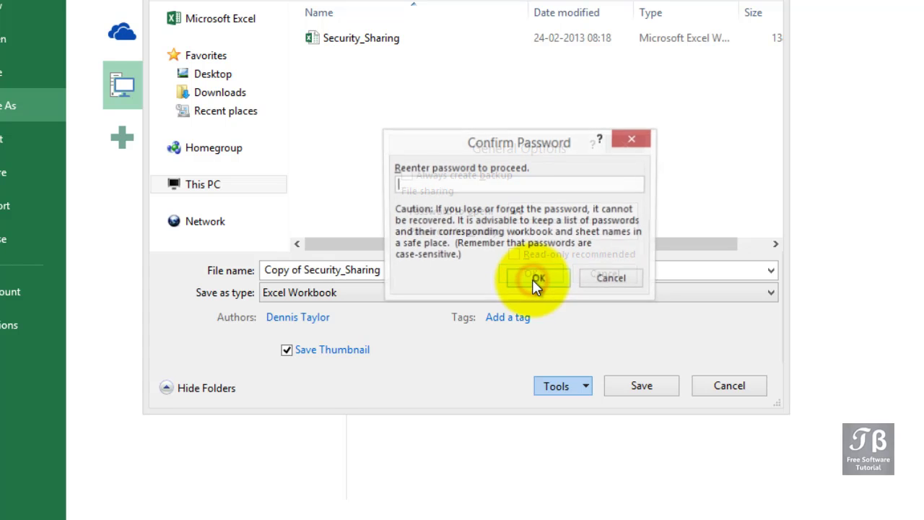
{"action": "type", "text": "ab"}
{"action": "left_click", "coordinate": [533, 280]}
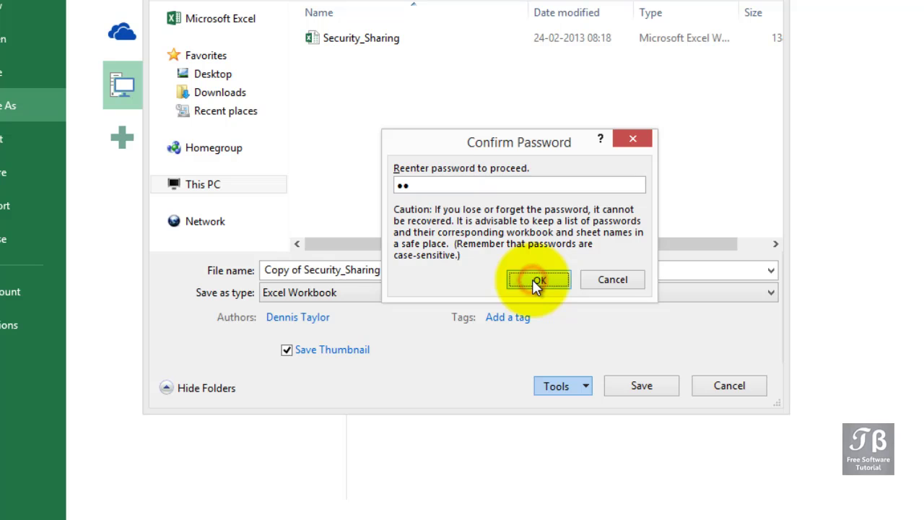
{"action": "type", "text": "ab"}
{"action": "left_click", "coordinate": [534, 278]}
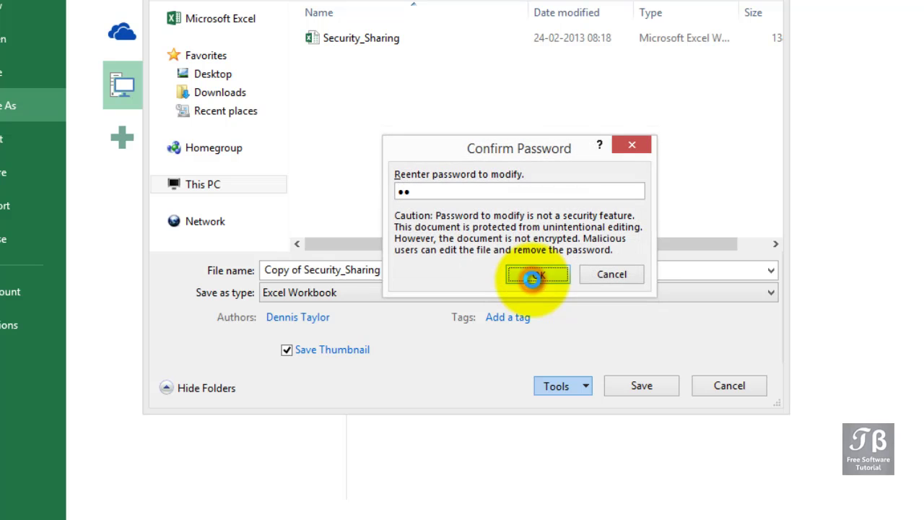
{"action": "left_click", "coordinate": [616, 386]}
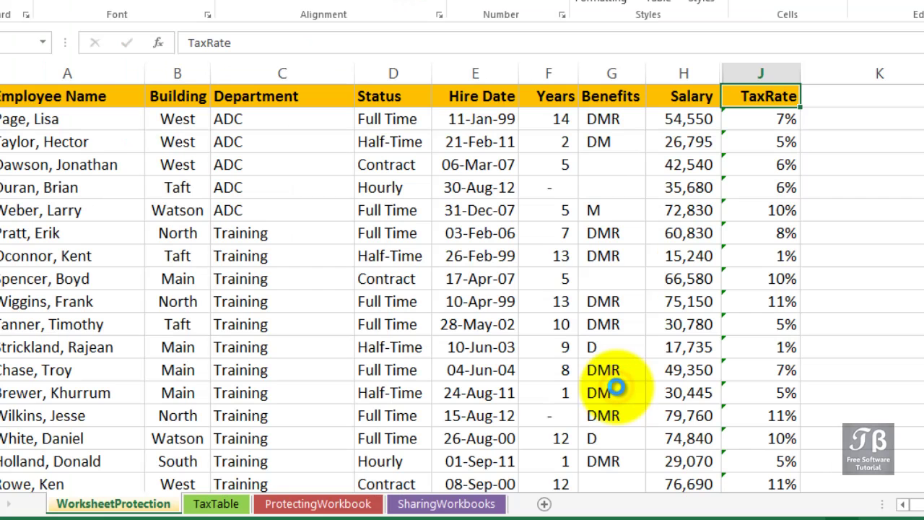